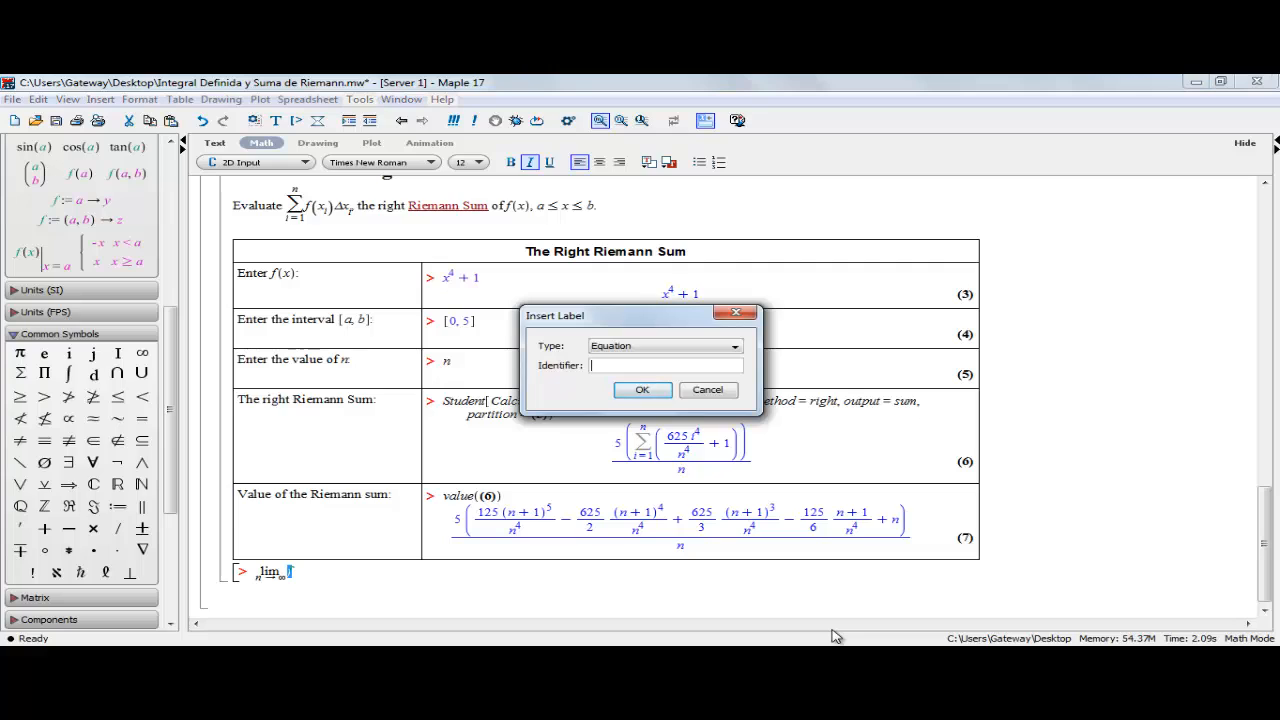
# - Reference equation (7) as the expression in the limit as n approaches ∞ and evaluate it
pyautogui.write('7')
pyautogui.click(642, 391)
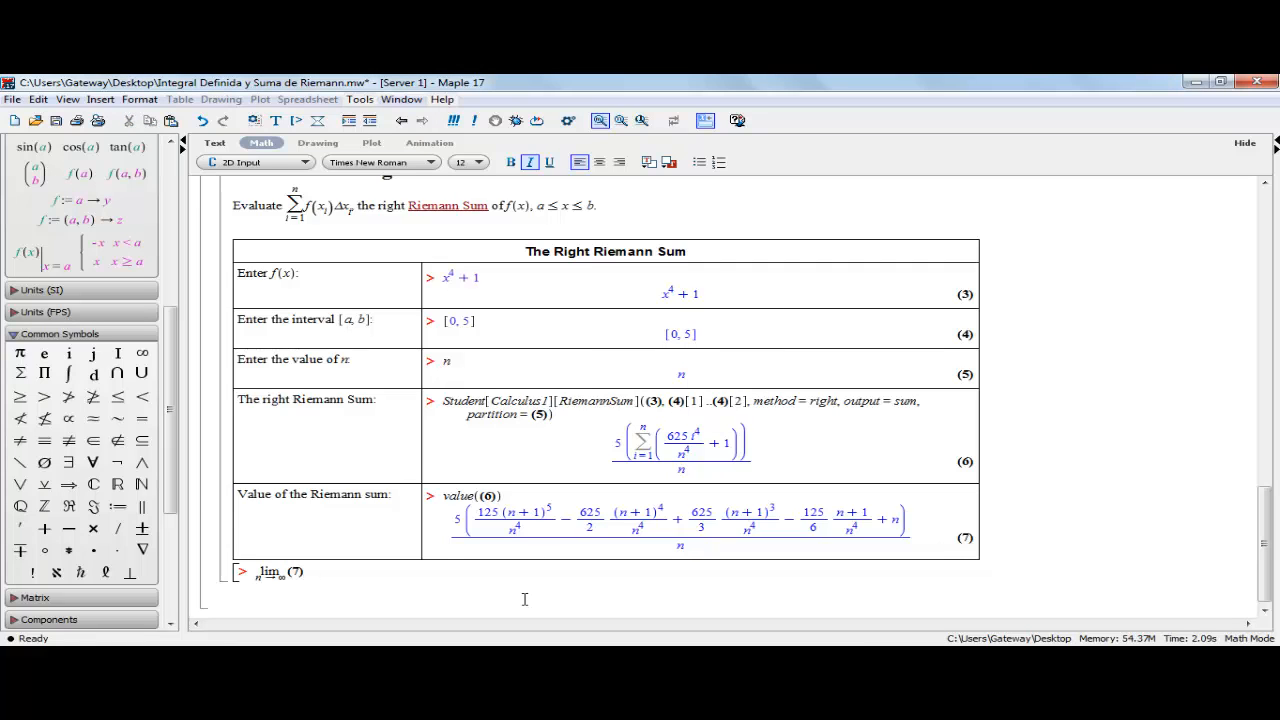
pyautogui.press('Return')
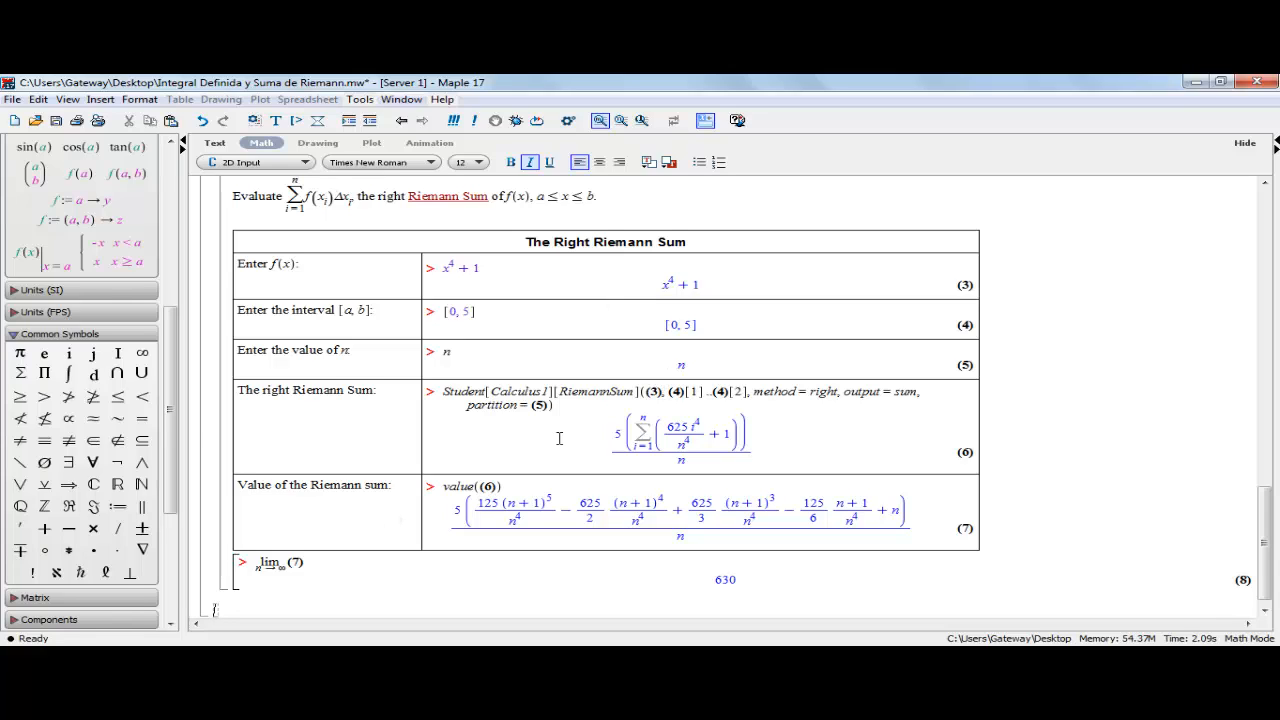
# - Enter and execute the restart command below the limit result in Ejercicio 3
pyautogui.scroll(-1, 513, 485)
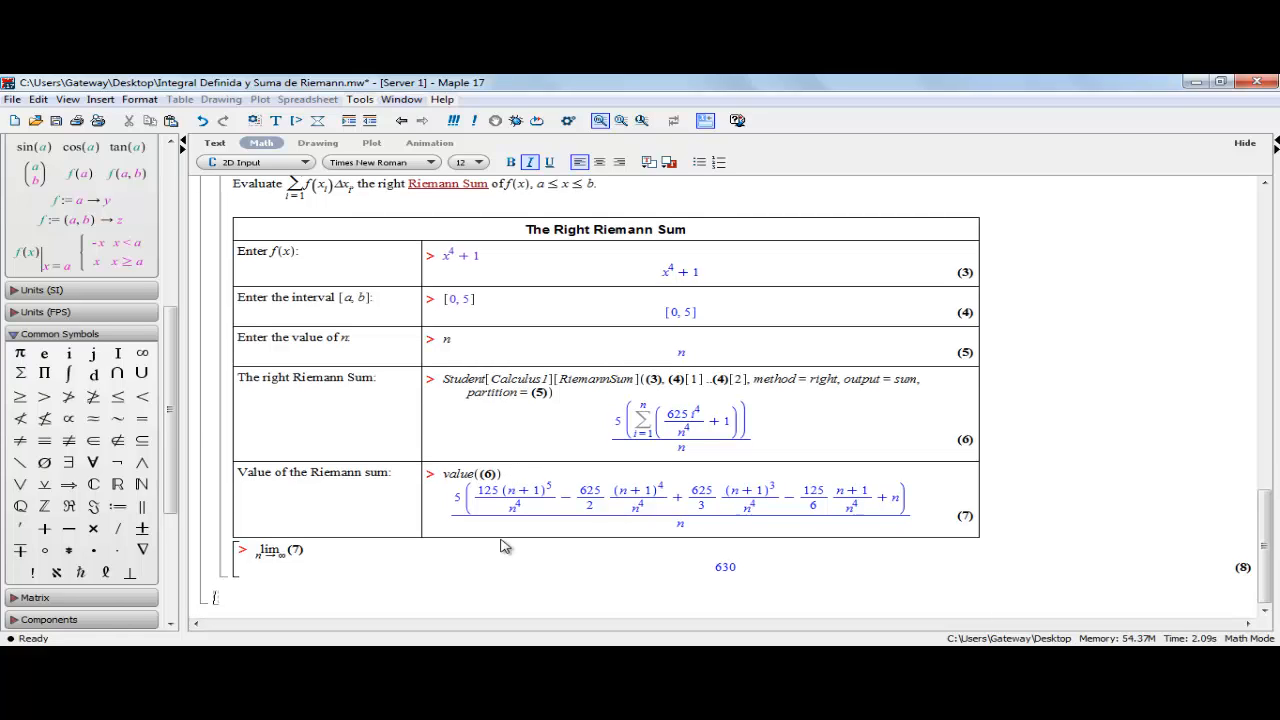
pyautogui.write('restart')
pyautogui.press('Return')
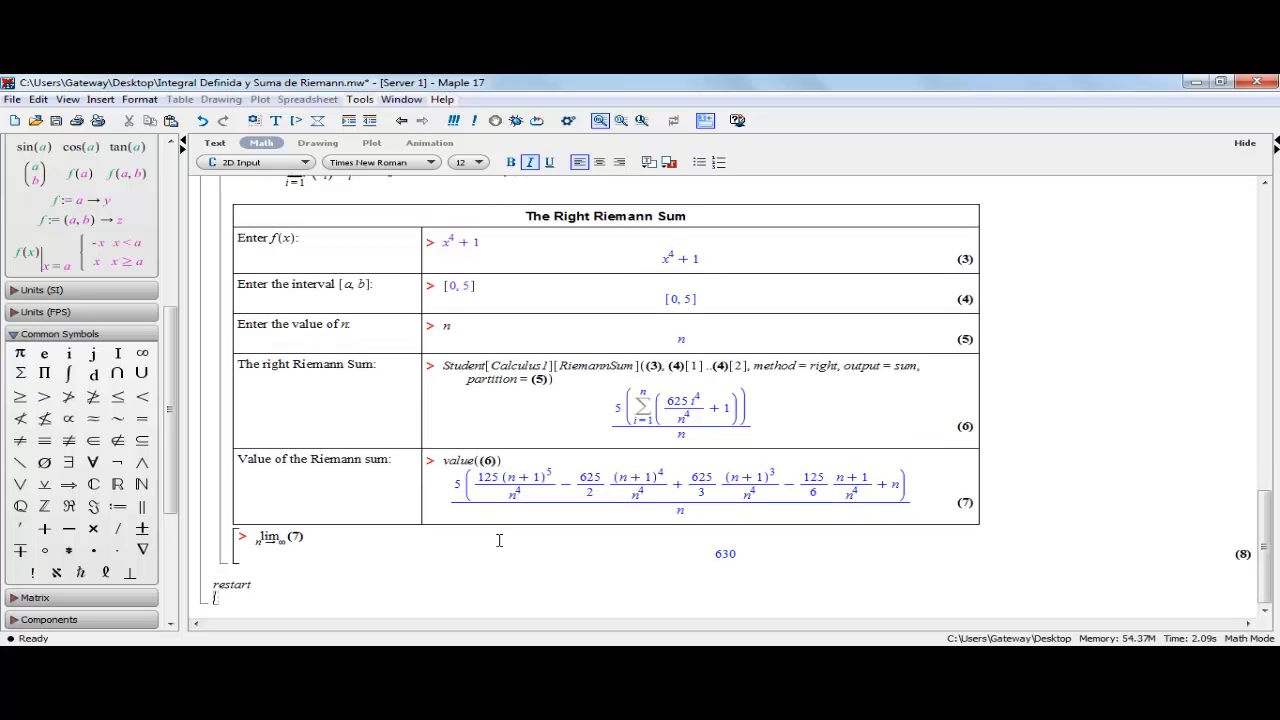
# - Define the function f := x → x^4 + 1 below the restart line, with its output suppressed
pyautogui.scroll(1, 472, 493)
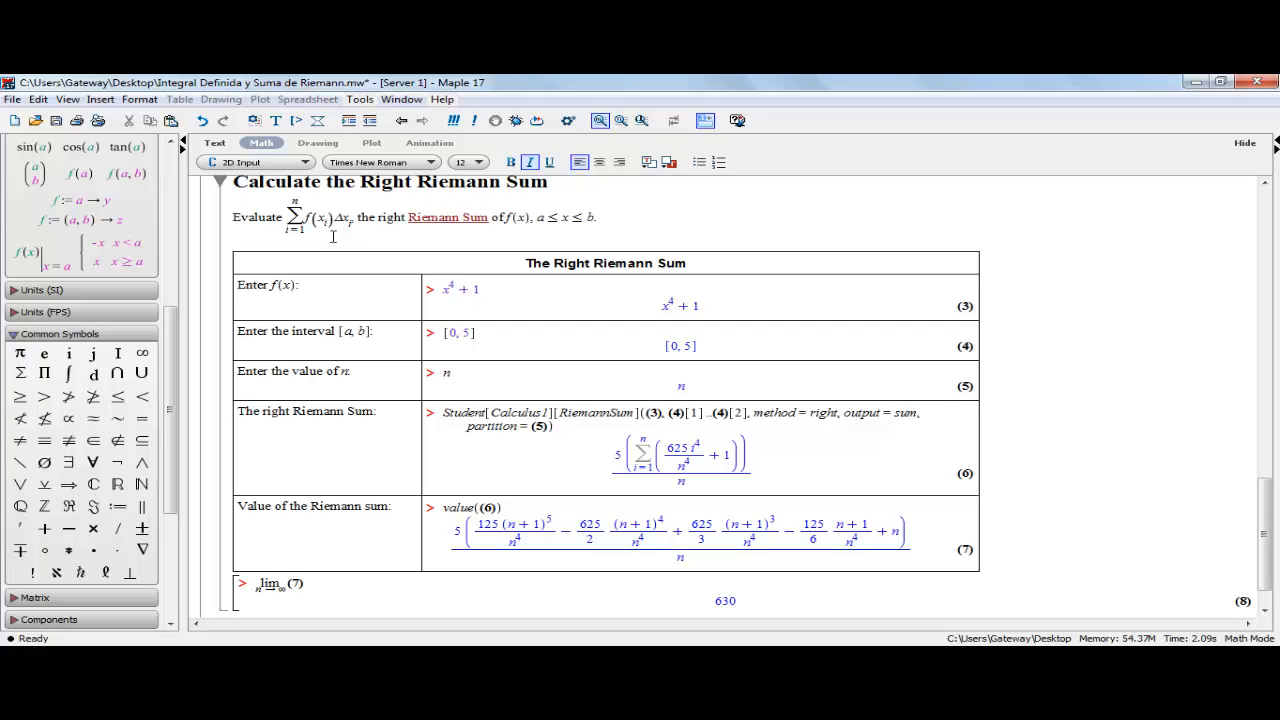
pyautogui.scroll(-1, 398, 527)
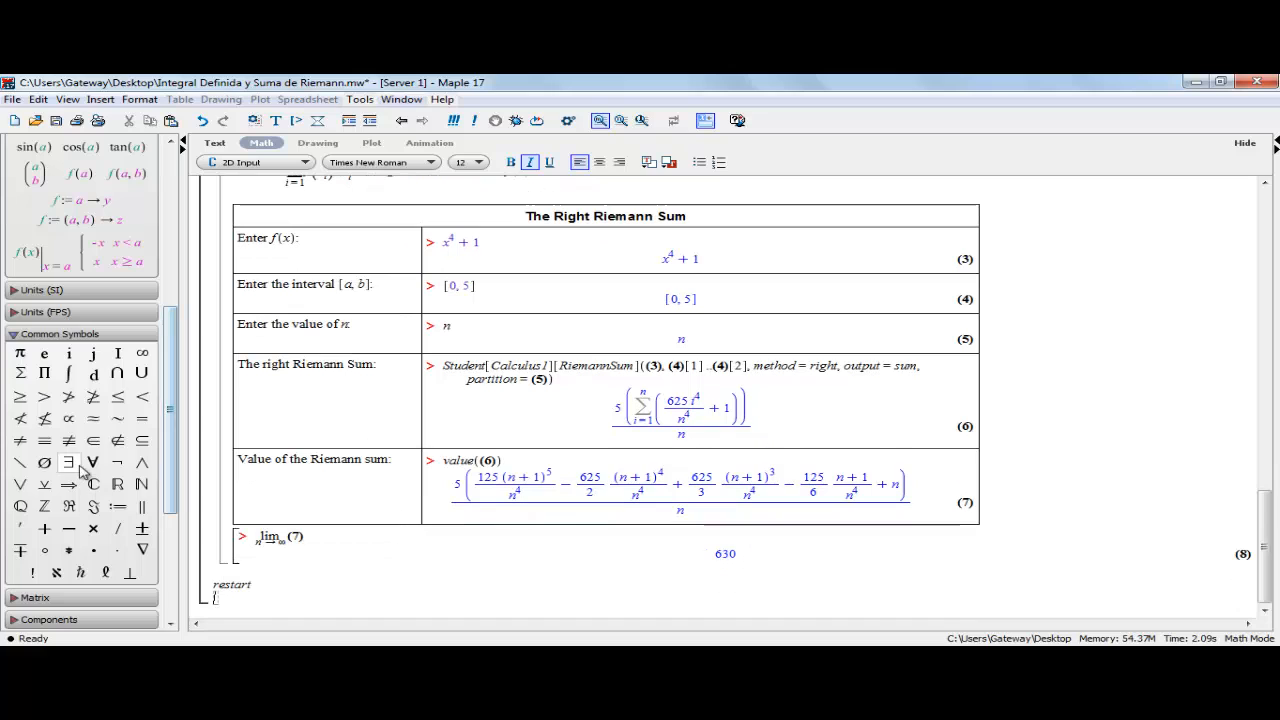
pyautogui.scroll(2, 85, 468)
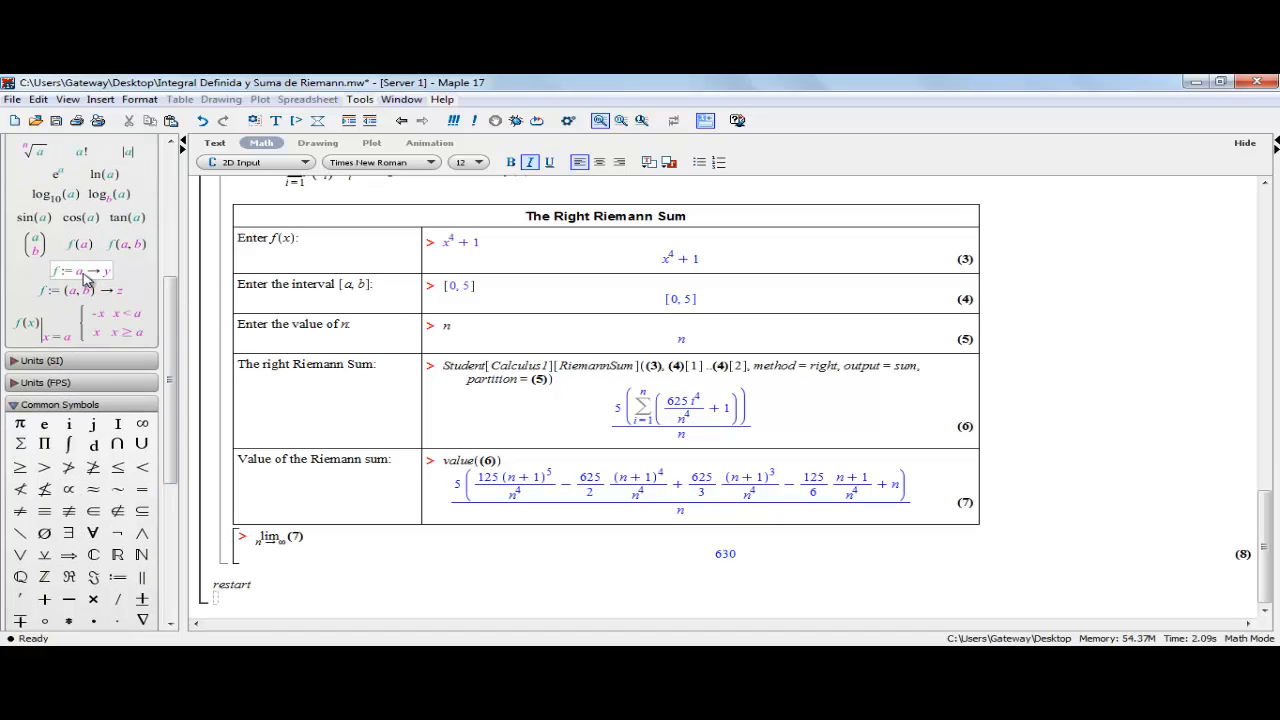
pyautogui.click(76, 278)
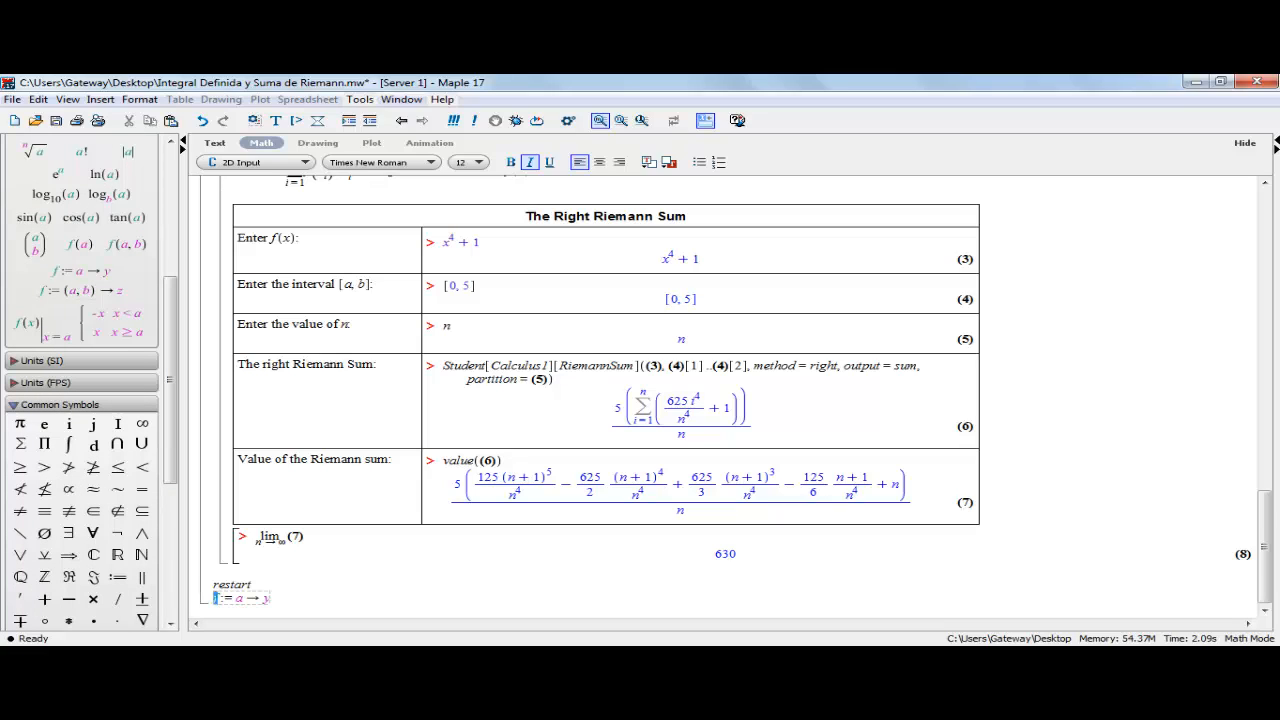
pyautogui.press('Tab')
pyautogui.write('x')
pyautogui.press('Tab')
pyautogui.write('x^4')
pyautogui.press('Right')
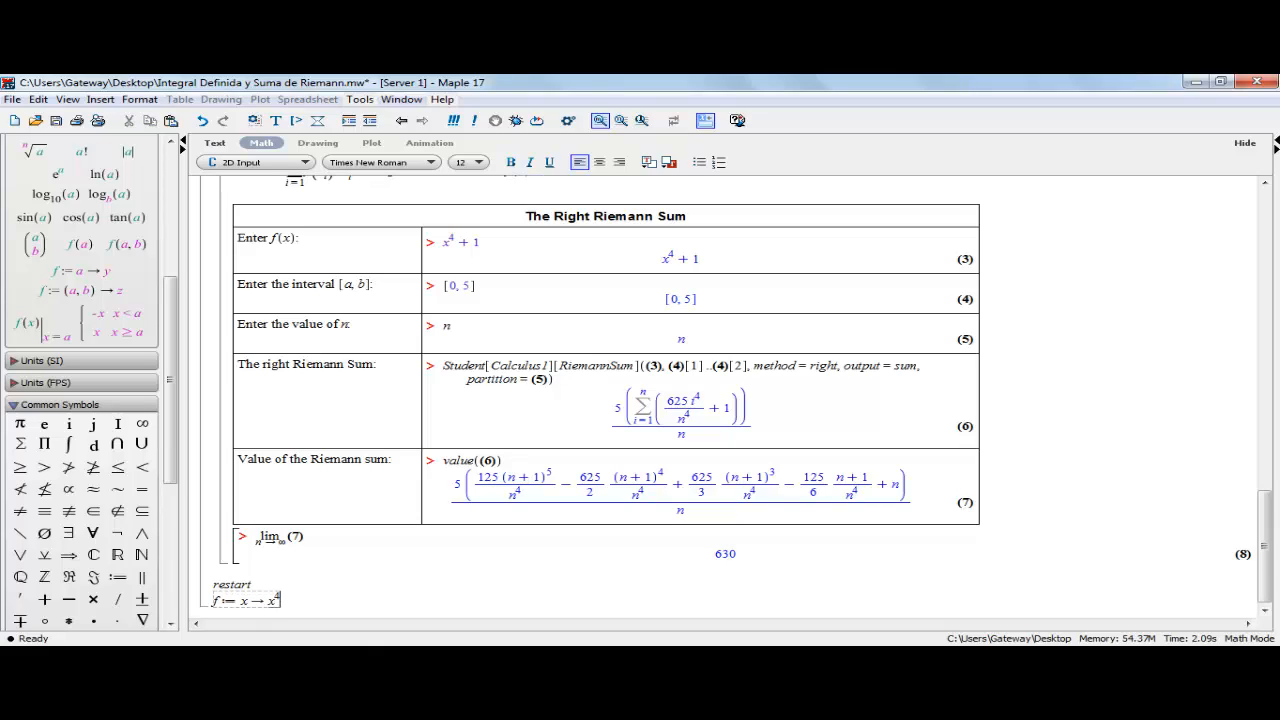
pyautogui.write('+ 1 :')
pyautogui.press('Return')
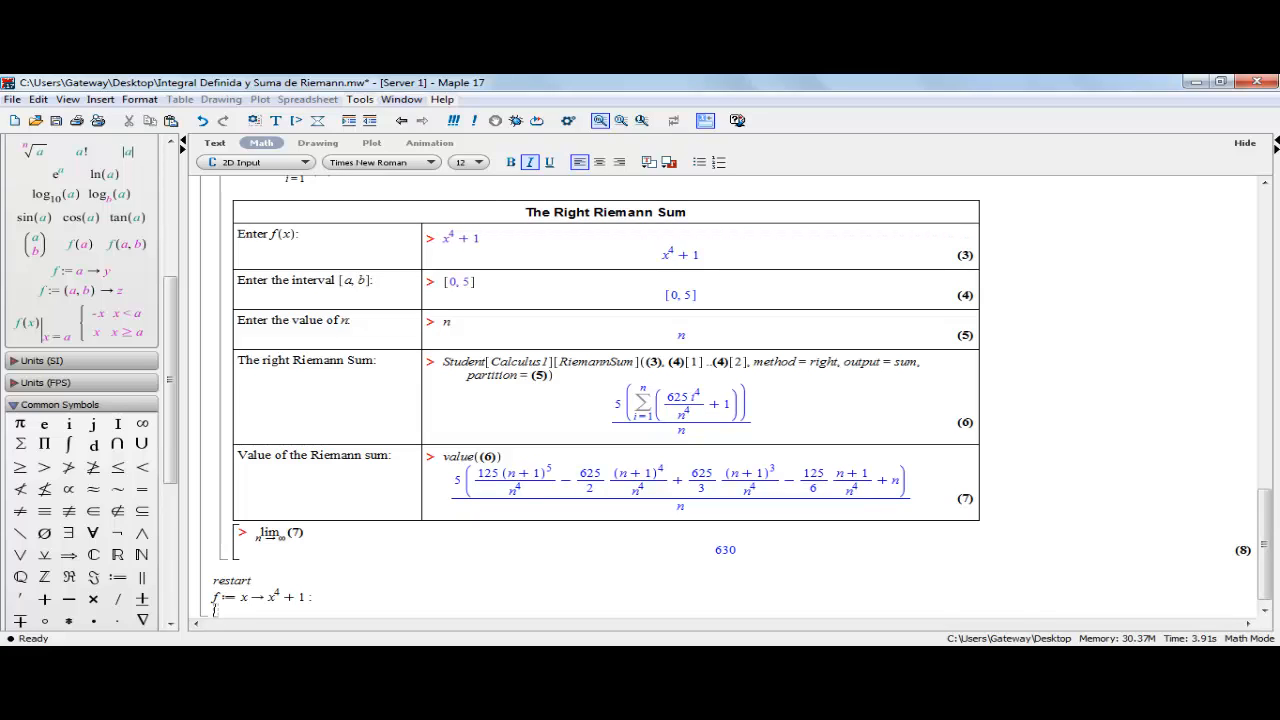
# - Assign the interval endpoints a := 0 and b := 5 on separate lines, with output suppressed
pyautogui.write('a:=0:')
pyautogui.hotkey('shift', 'Return')
pyautogui.write('b := ')
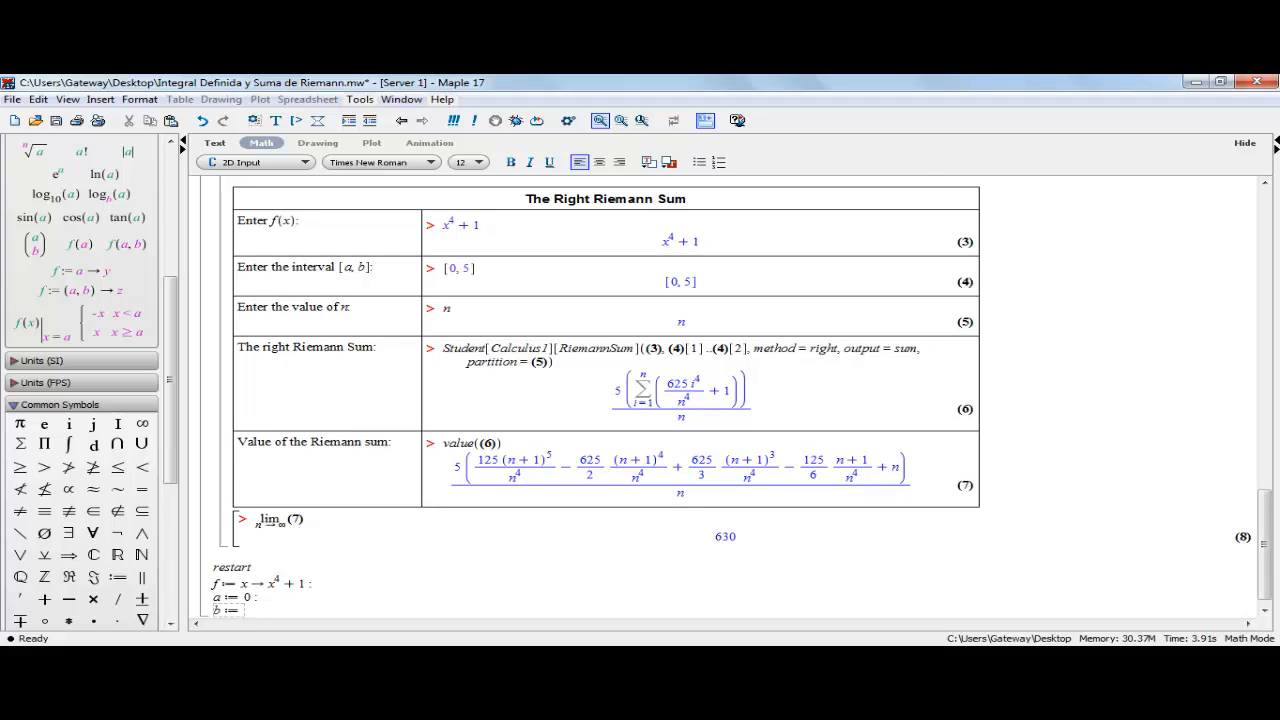
pyautogui.write('5 :')
pyautogui.hotkey('shift', 'Return')
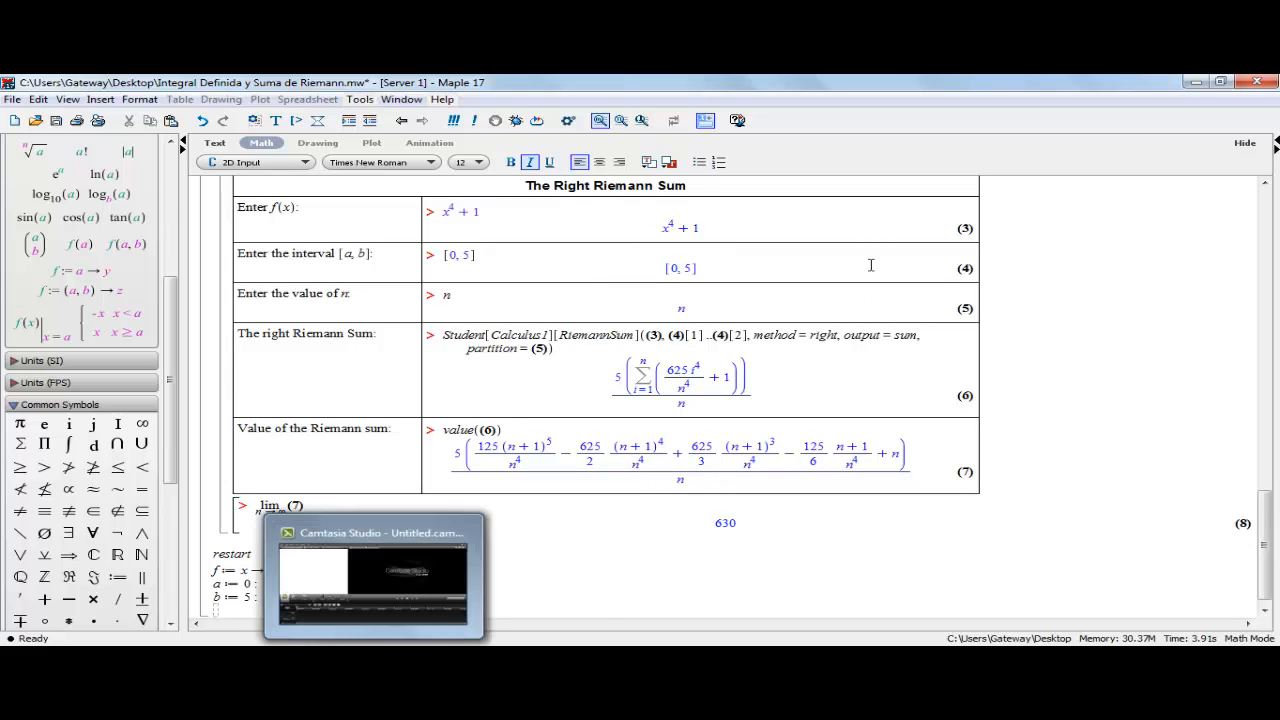
# - Enter the assignment Δx := b − a below the endpoints, using the Greek capital delta
pyautogui.scroll(3, 444, 377)
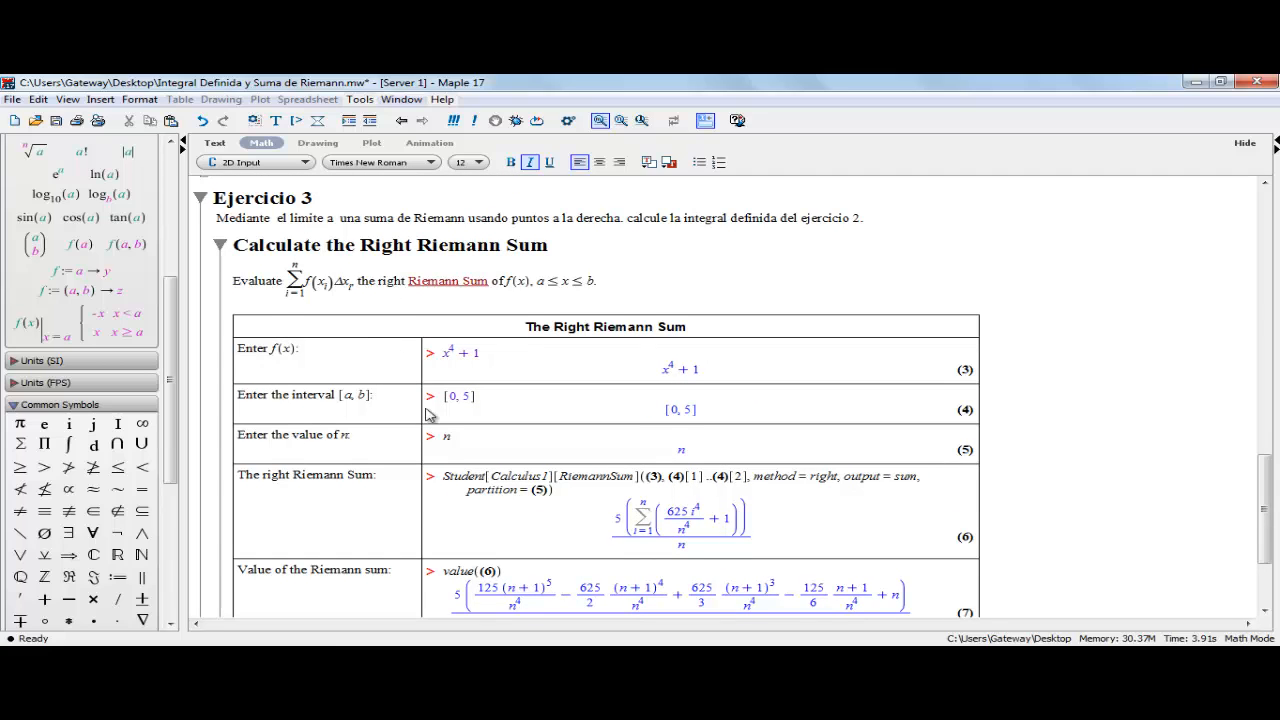
pyautogui.scroll(-3, 428, 415)
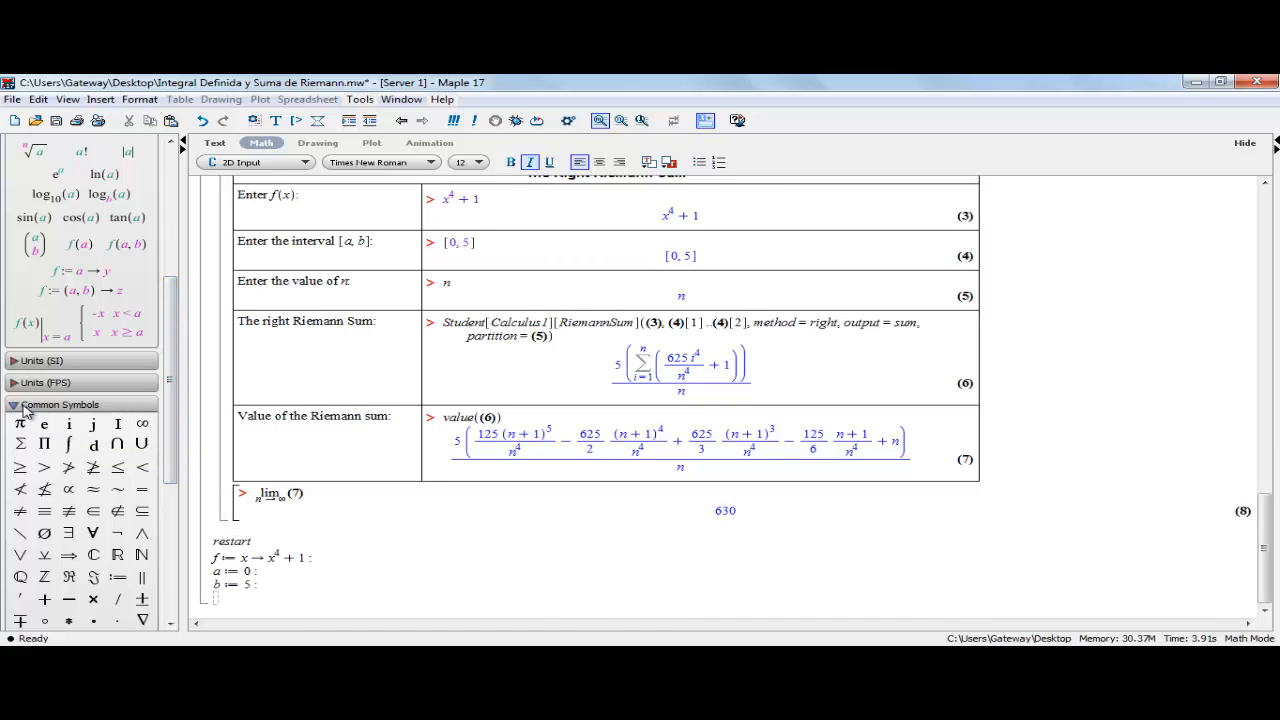
pyautogui.click(18, 406)
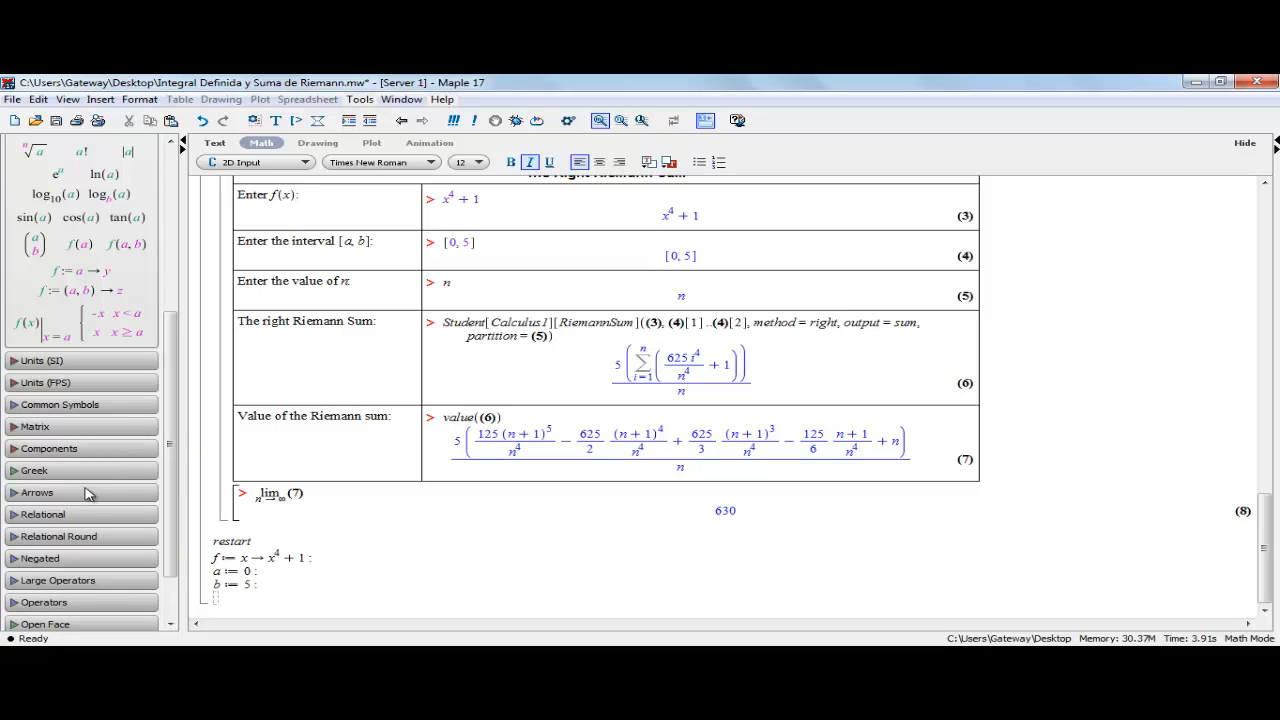
pyautogui.click(20, 471)
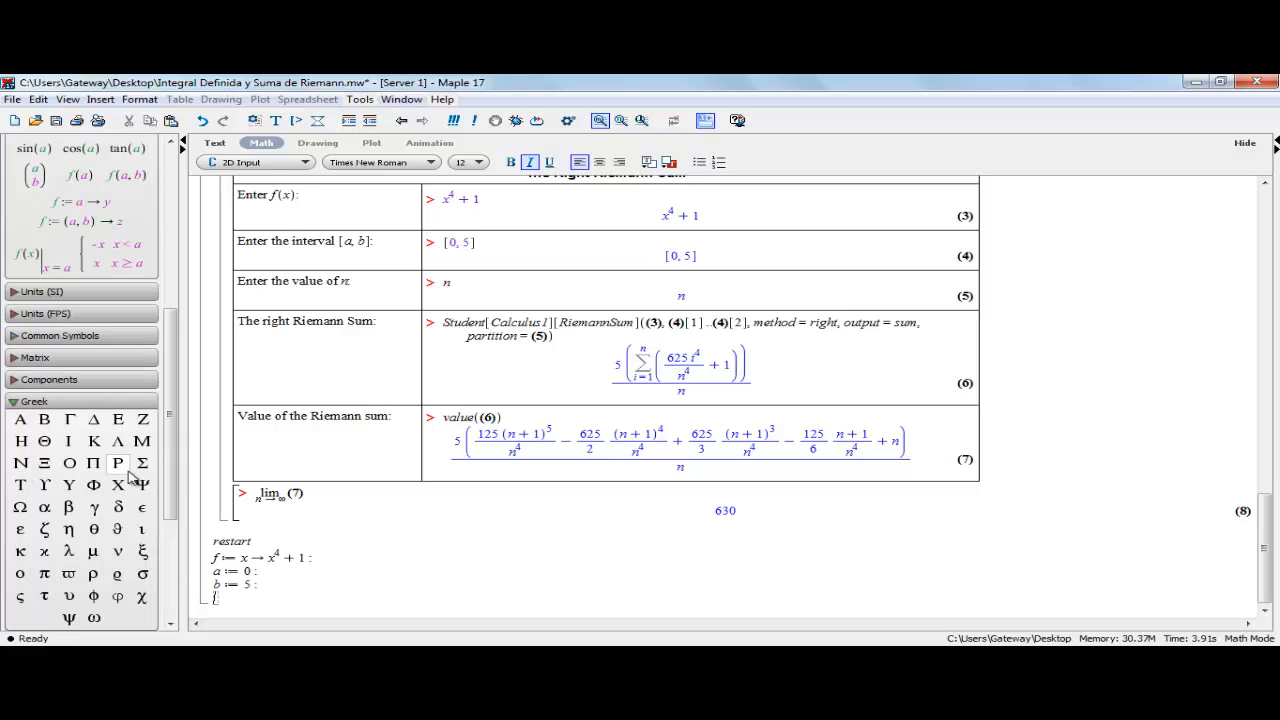
pyautogui.click(94, 419)
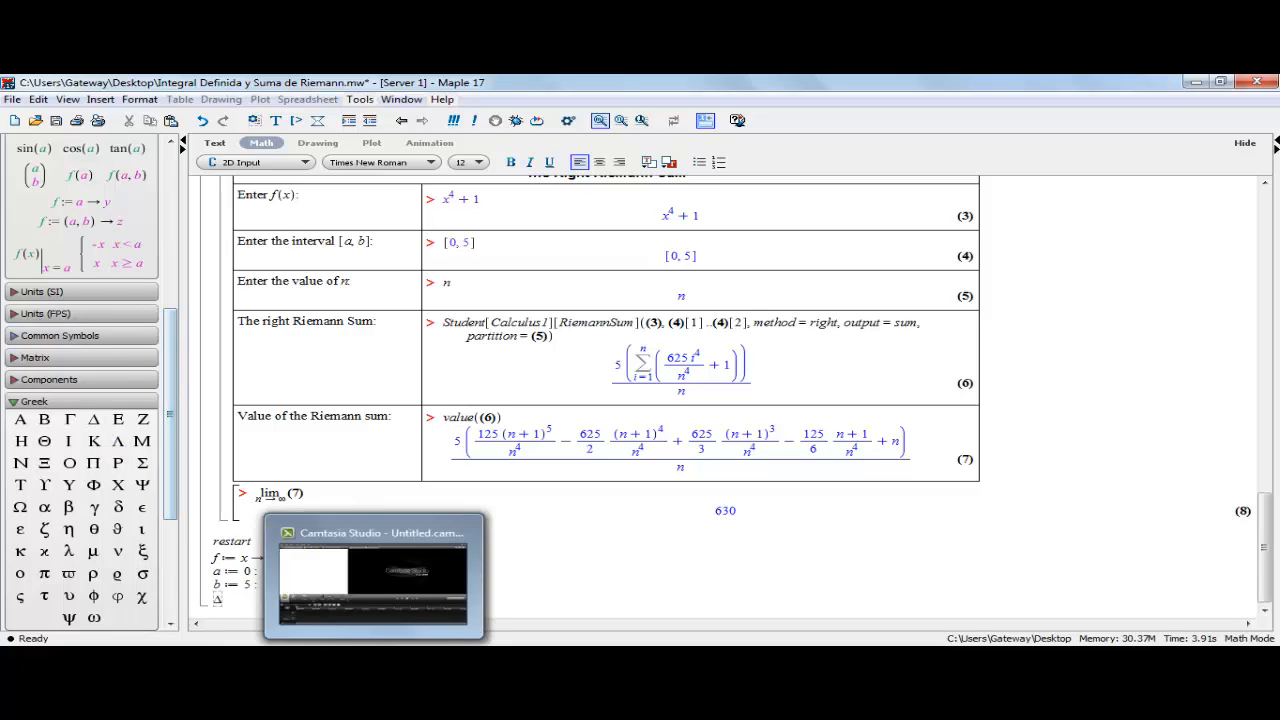
pyautogui.write('x')
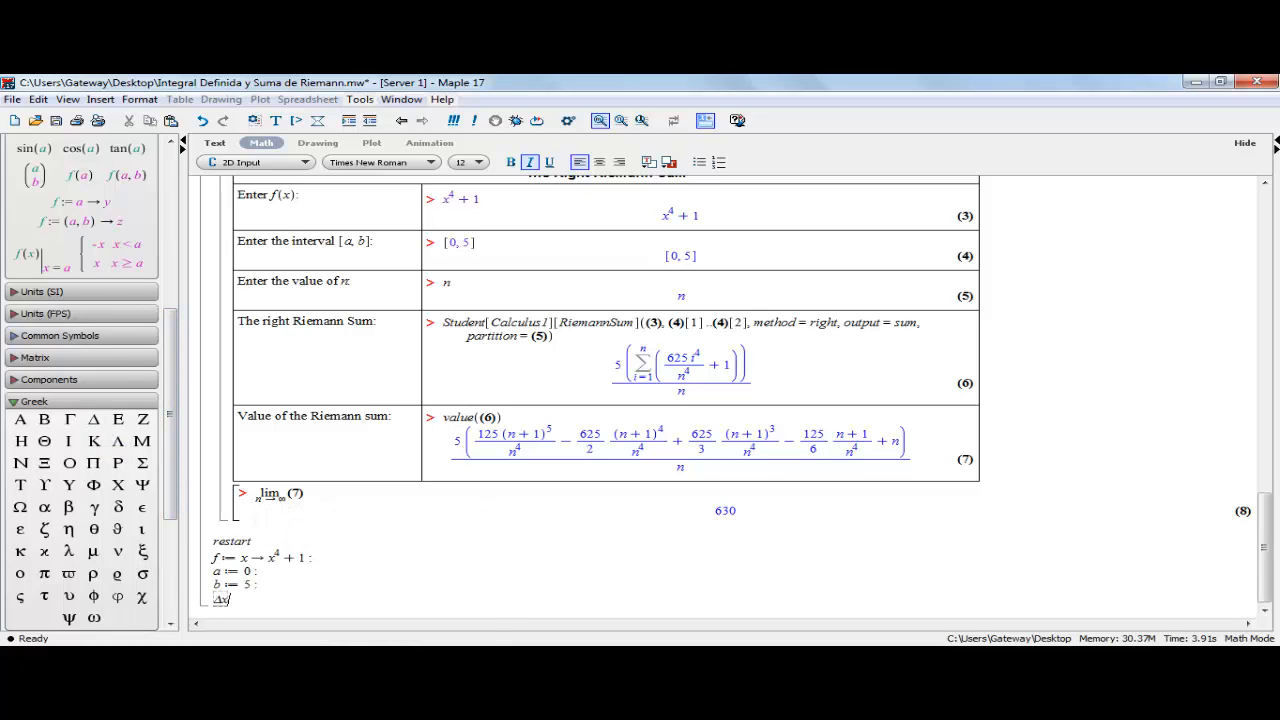
pyautogui.write(':=b-a')
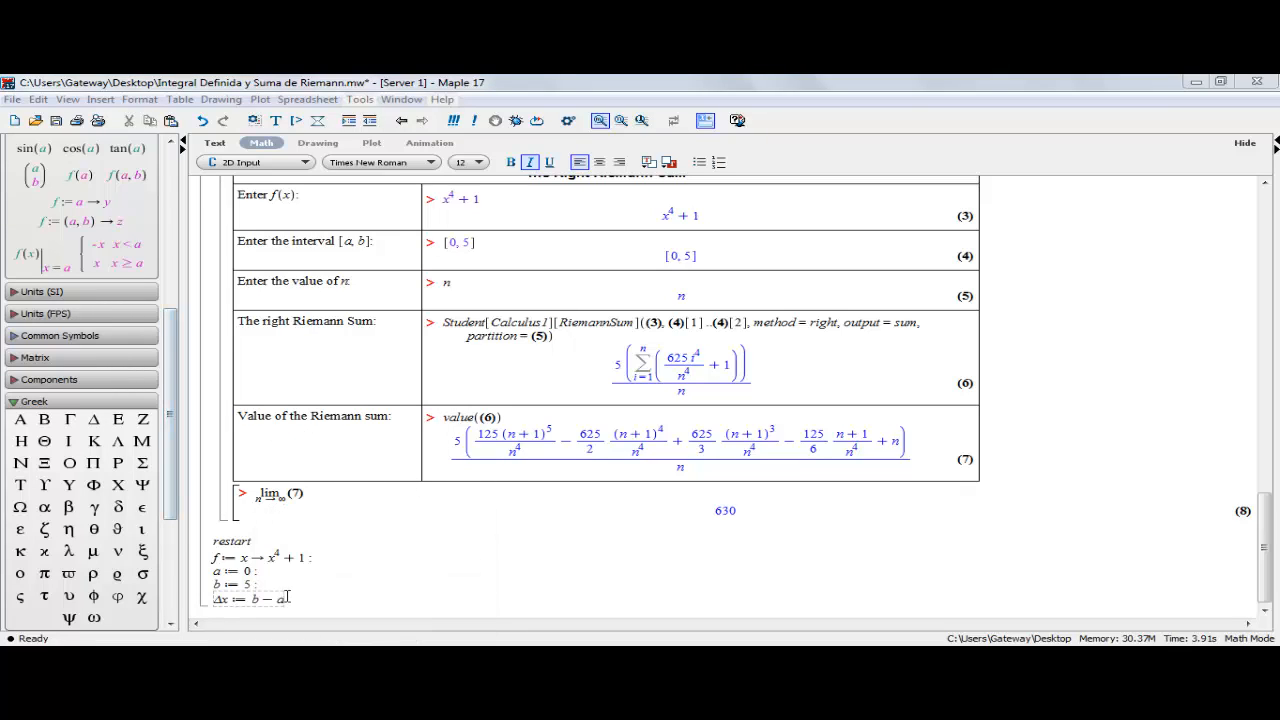
# - Turn b − a into the numerator of a fraction over n and evaluate the Δx assignment
pyautogui.hotkey('shift', 'Left')
pyautogui.hotkey('shift', 'Left')
pyautogui.hotkey('shift', 'Left')
pyautogui.keyDown('shift'); pyautogui.click(257, 601); pyautogui.keyUp('shift')
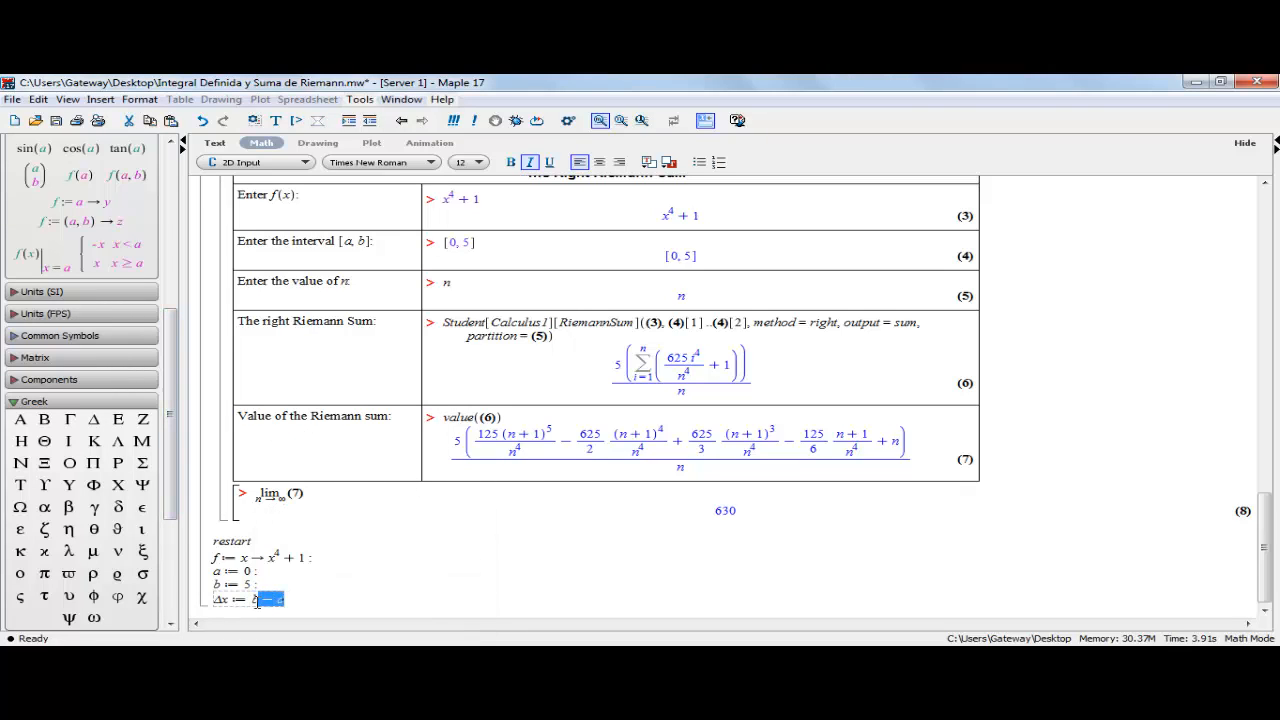
pyautogui.moveTo(257, 601); pyautogui.dragTo(253, 602)
pyautogui.write('/n')
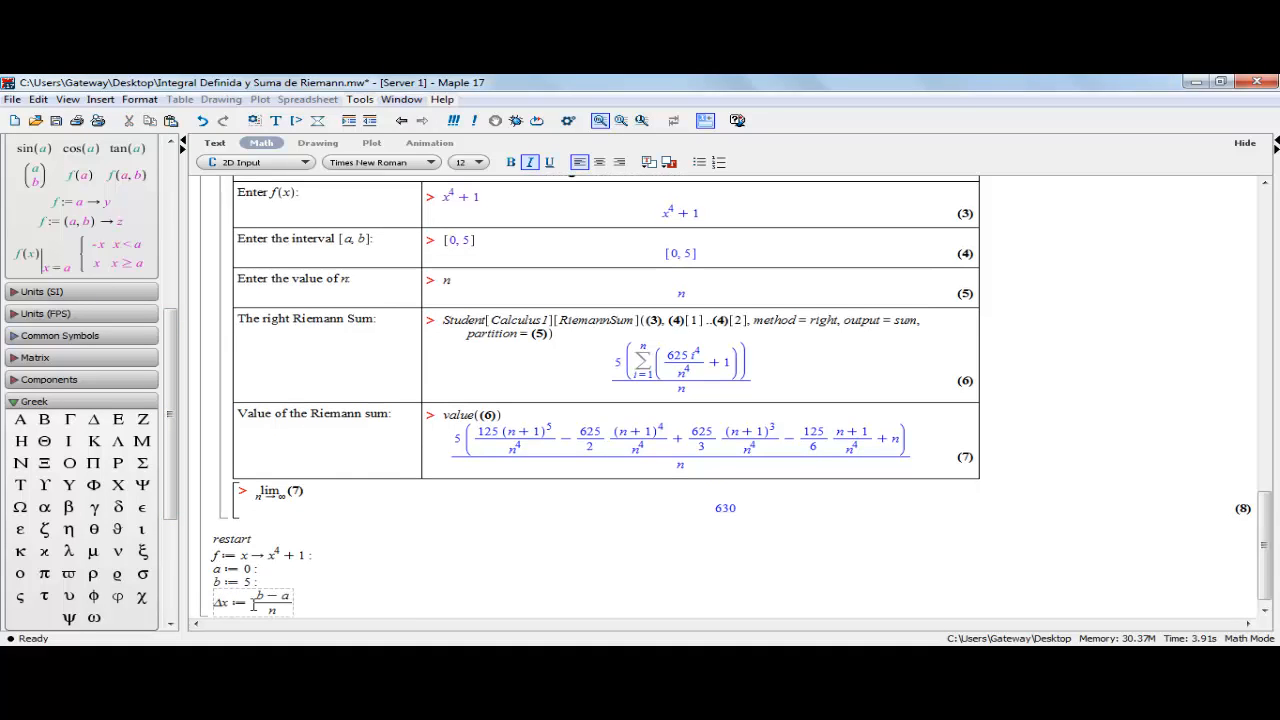
pyautogui.press('Return')
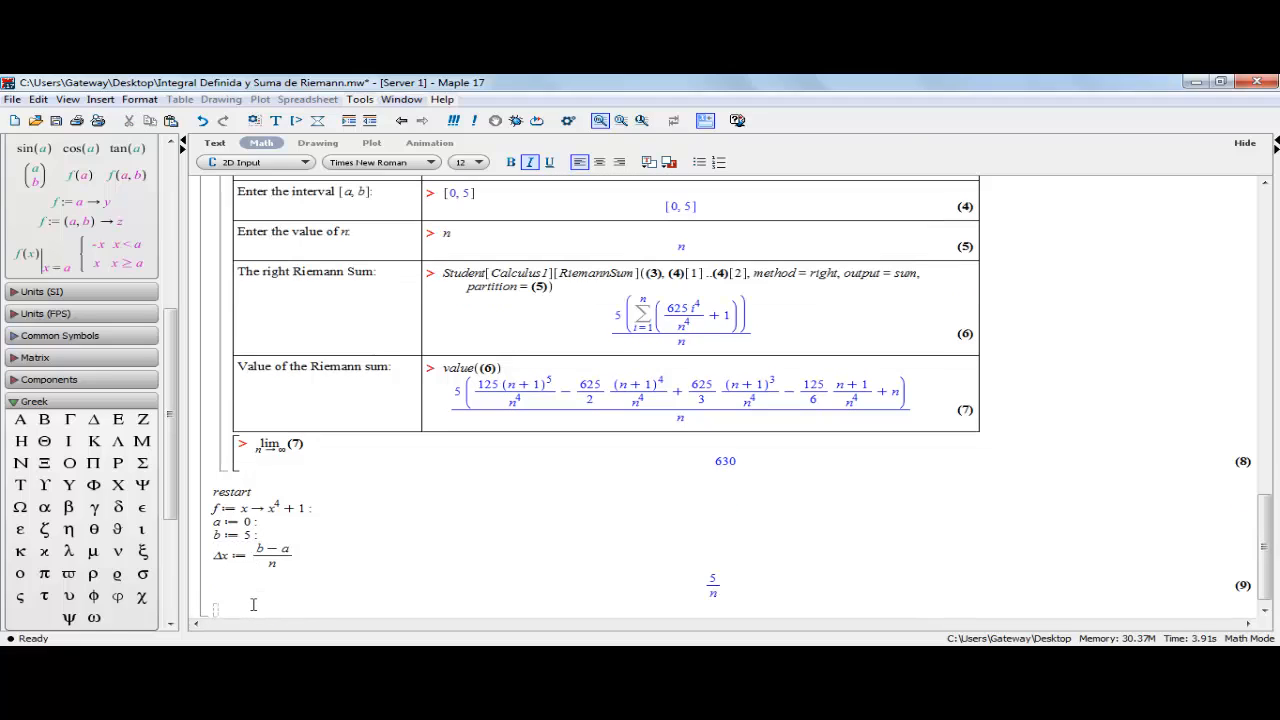
# - Define the right sample point x_i := a + Δx·i, with i as a subscript, and evaluate it
pyautogui.write('l')
pyautogui.write('x')
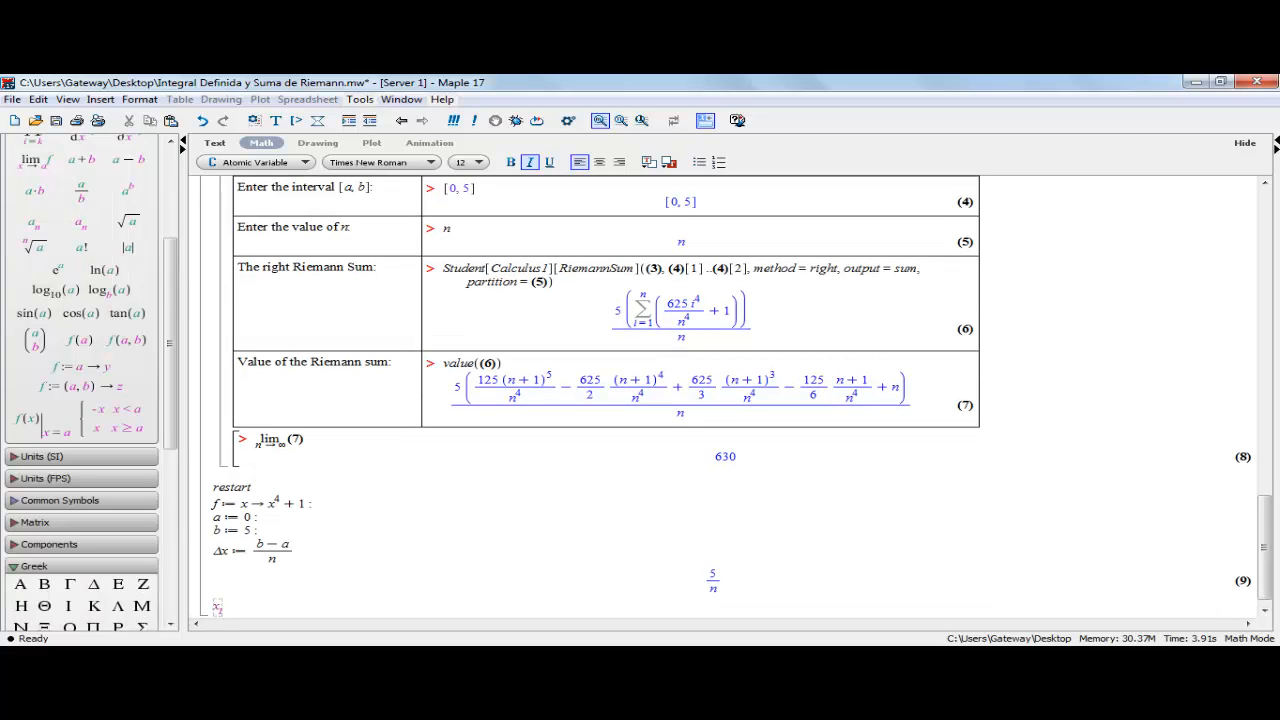
pyautogui.write('__i')
pyautogui.press('Right')
pyautogui.write(':= a+')
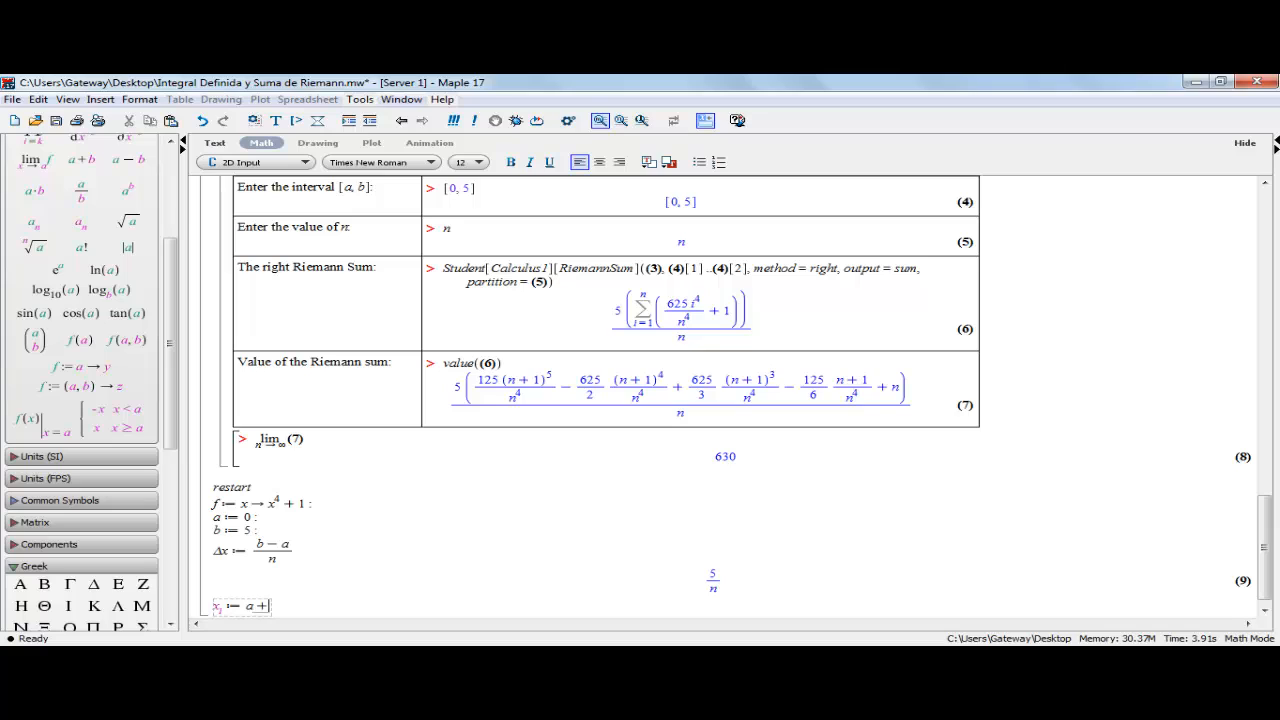
pyautogui.click(95, 586)
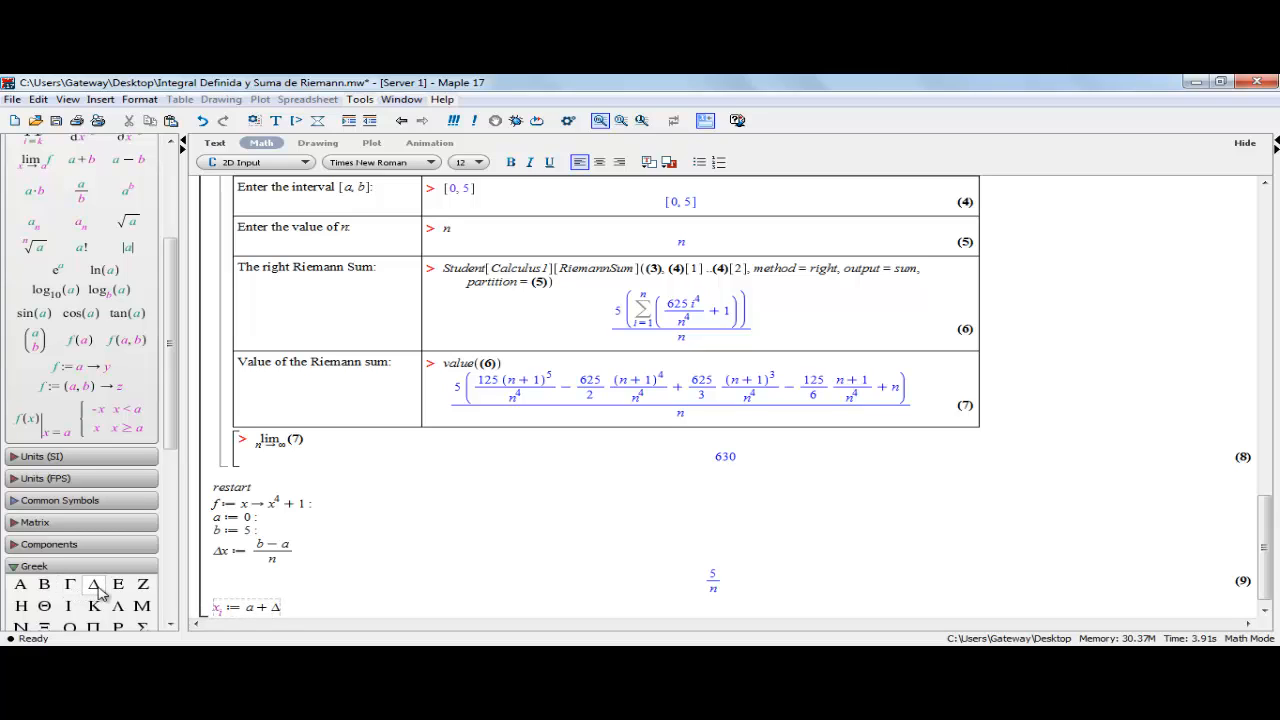
pyautogui.write('x*')
pyautogui.write('i')
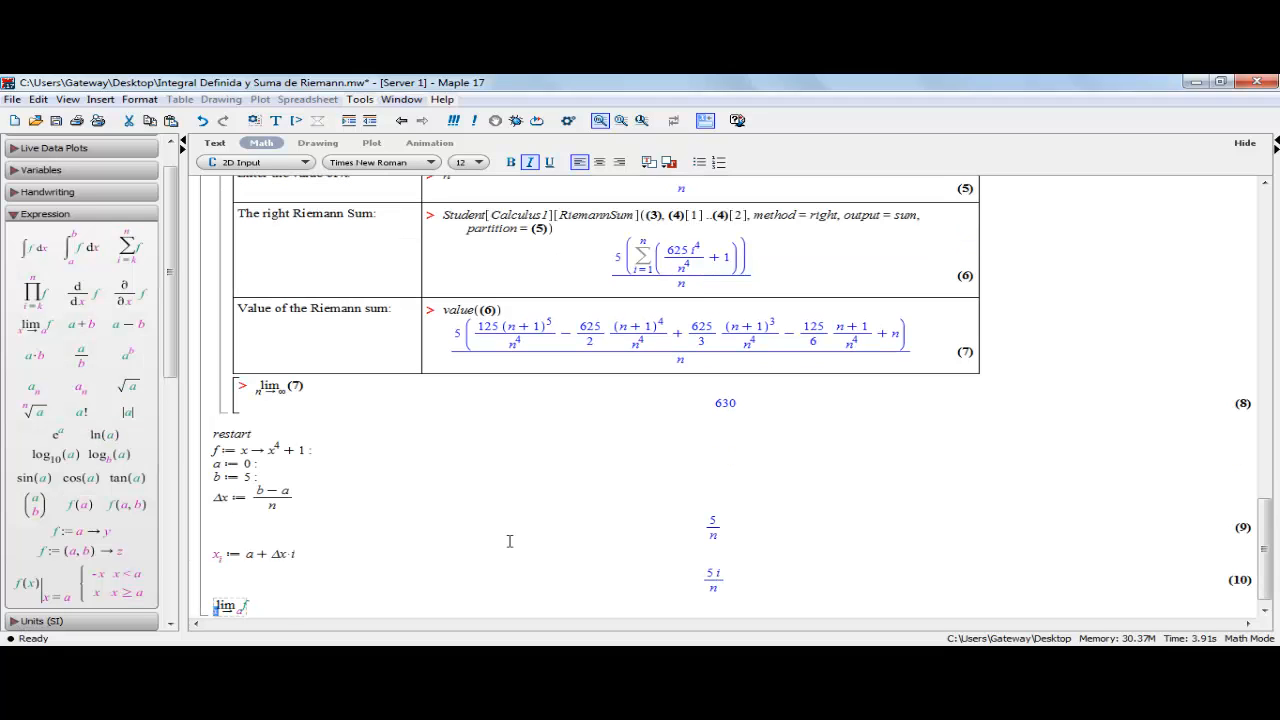
# - Set the new limit expression's variable to n and its limit point to ∞
pyautogui.write('n')
pyautogui.scroll(-3, 105, 503)
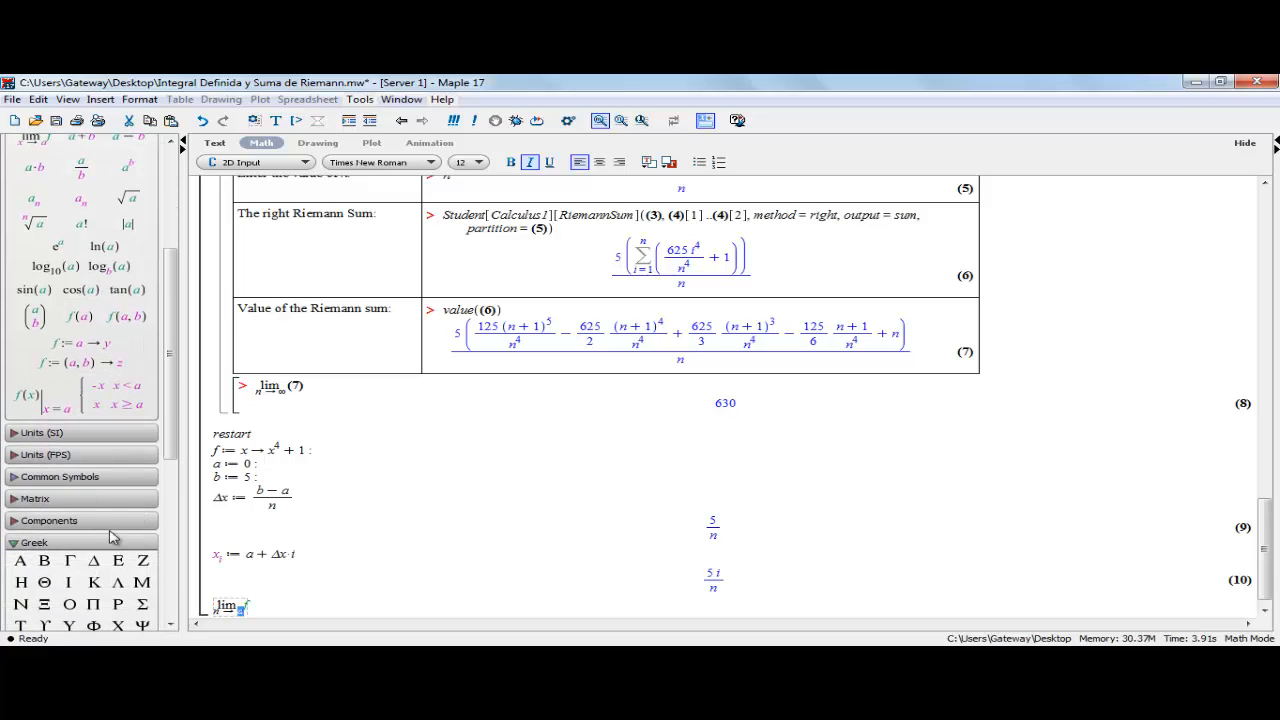
pyautogui.click(14, 477)
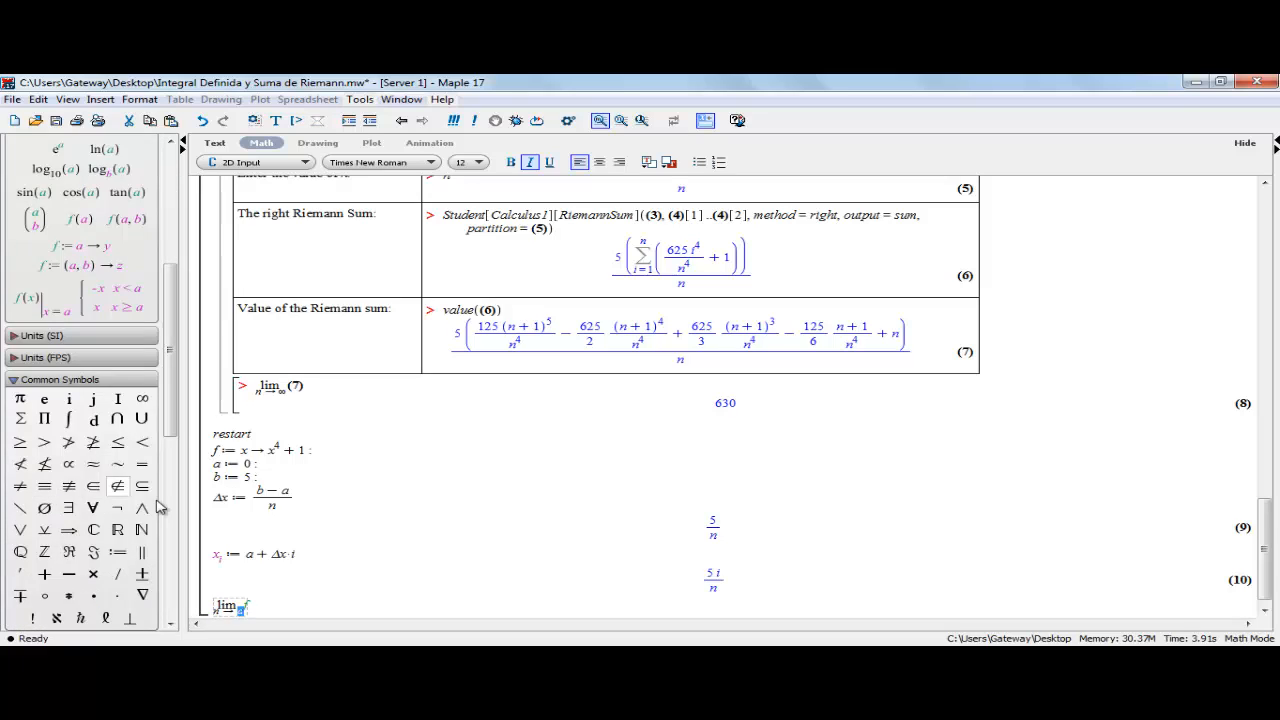
pyautogui.click(142, 398)
pyautogui.press('Tab')
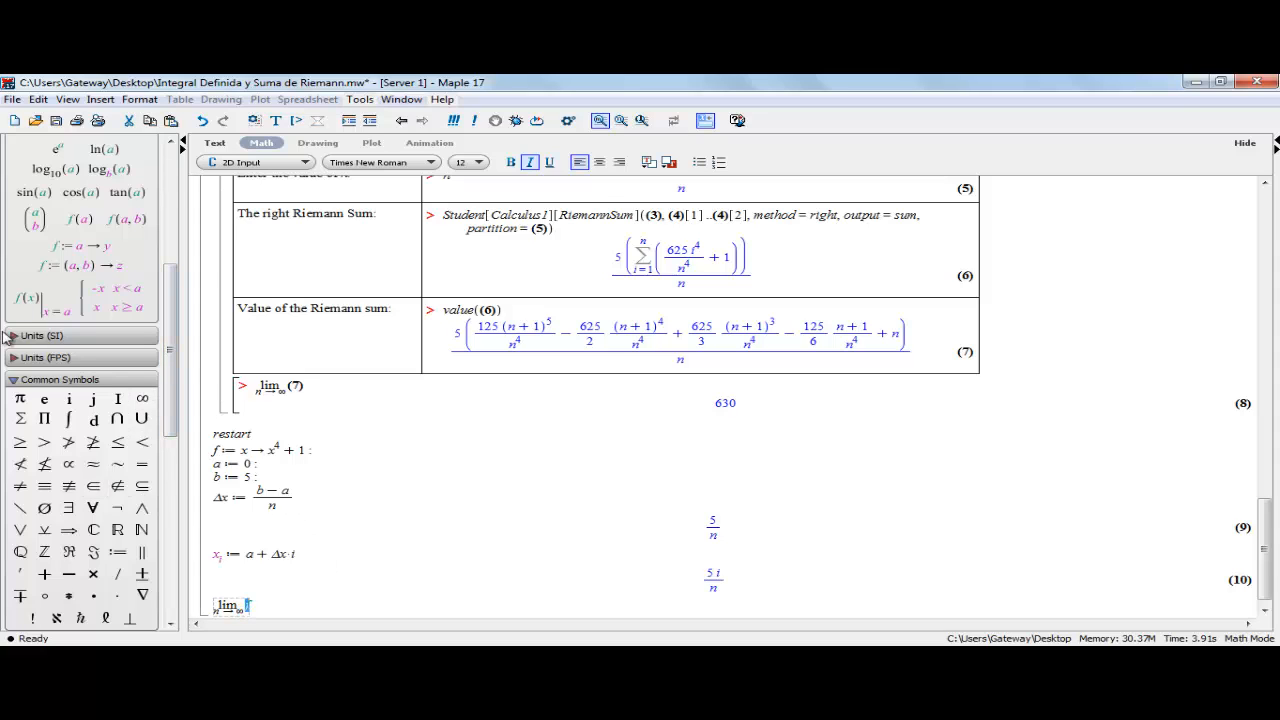
# - Insert a summation from i = 1 to n as the expression inside the limit
pyautogui.scroll(4, 24, 295)
pyautogui.click(130, 224)
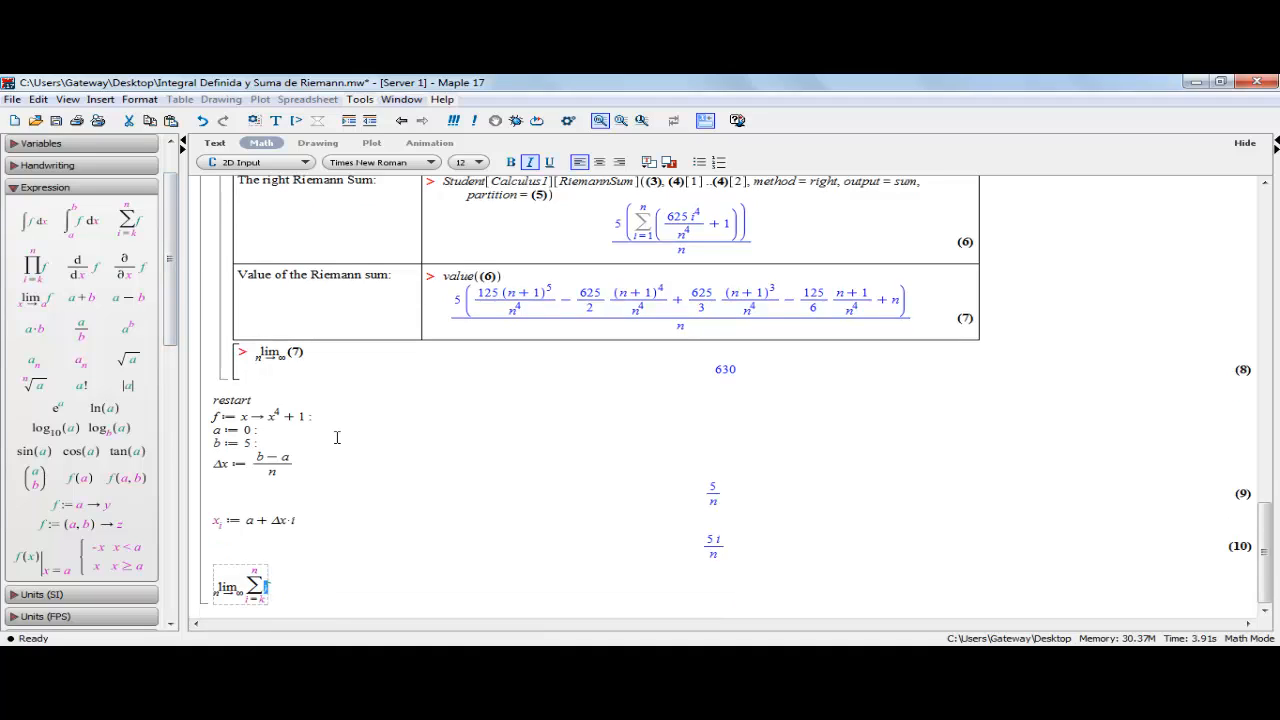
pyautogui.press('Tab')
pyautogui.press('Tab')
pyautogui.press('Tab')
pyautogui.press('Tab')
pyautogui.write('1')
pyautogui.press('Tab')
pyautogui.press('Tab')
# - Enter f(x_i)·Δx as the summand and evaluate the limit of the Riemann sum
pyautogui.write('f(x')
pyautogui.hotkey('ctrl', 'shift', '_')
pyautogui.write('i')
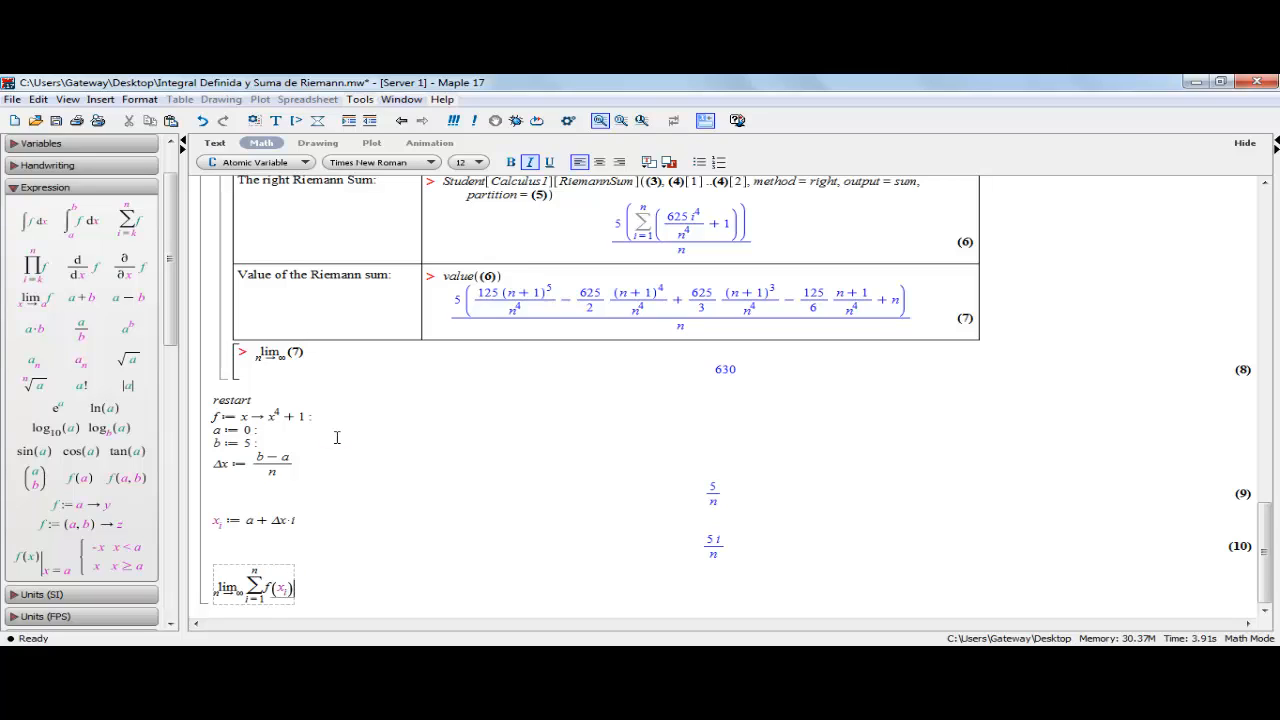
pyautogui.press('Right')
pyautogui.press('Right')
pyautogui.scroll(-15, 55, 575)
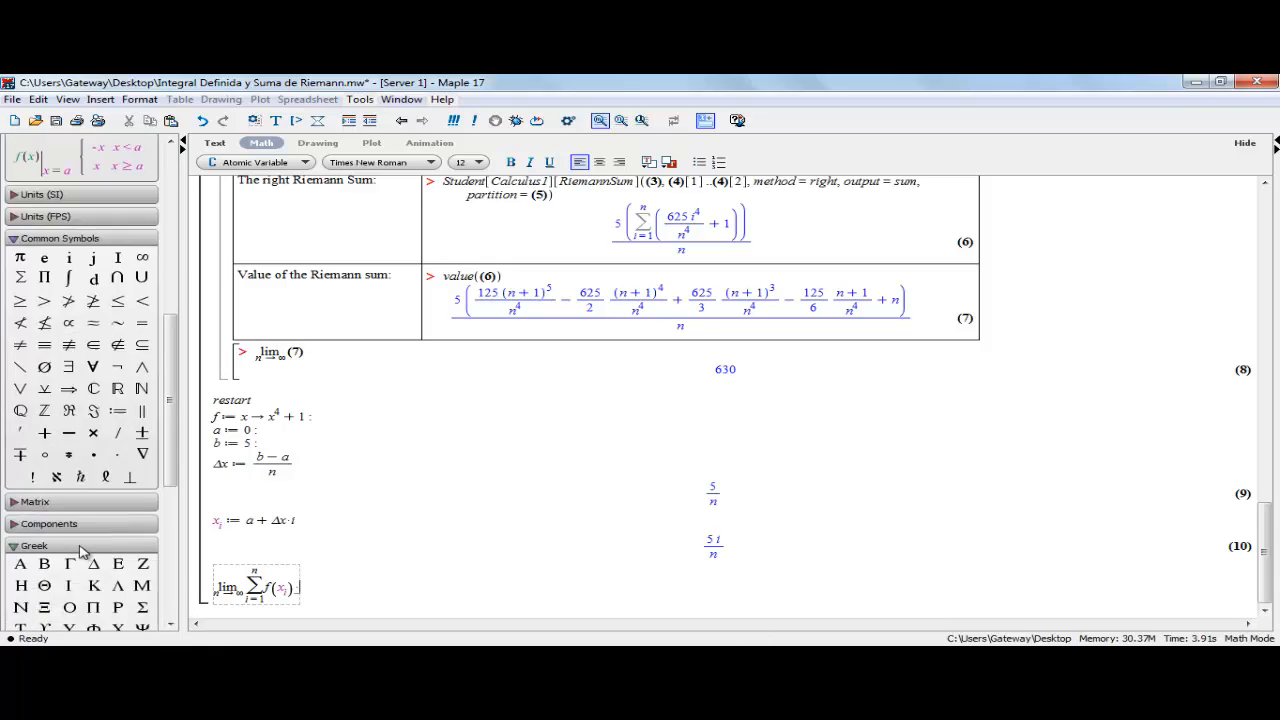
pyautogui.press('*')
pyautogui.click(93, 541)
pyautogui.write('x')
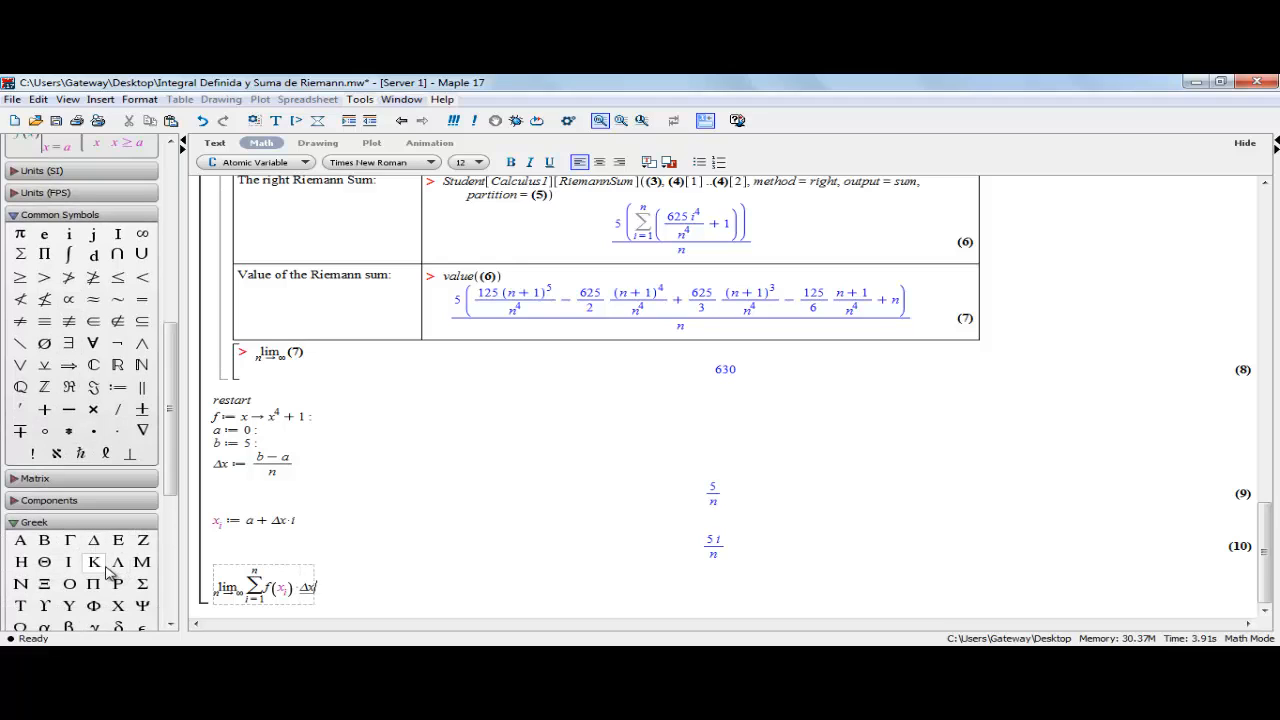
pyautogui.press('Return')
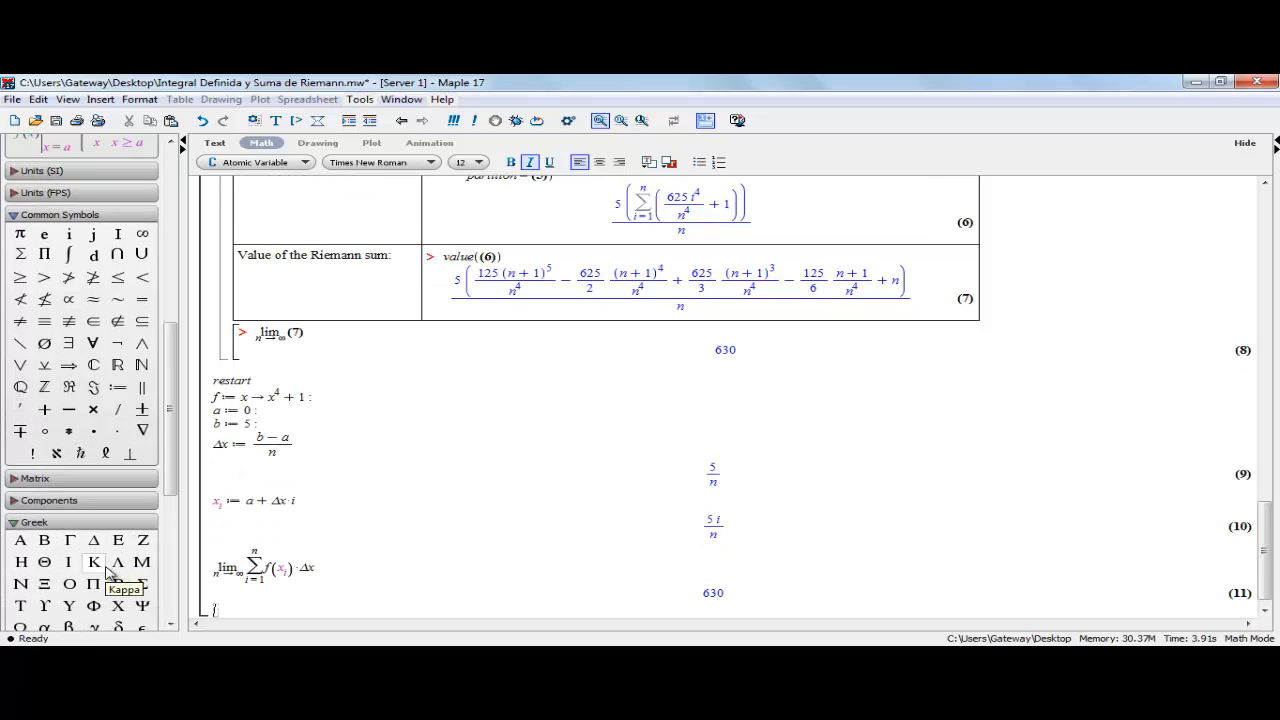